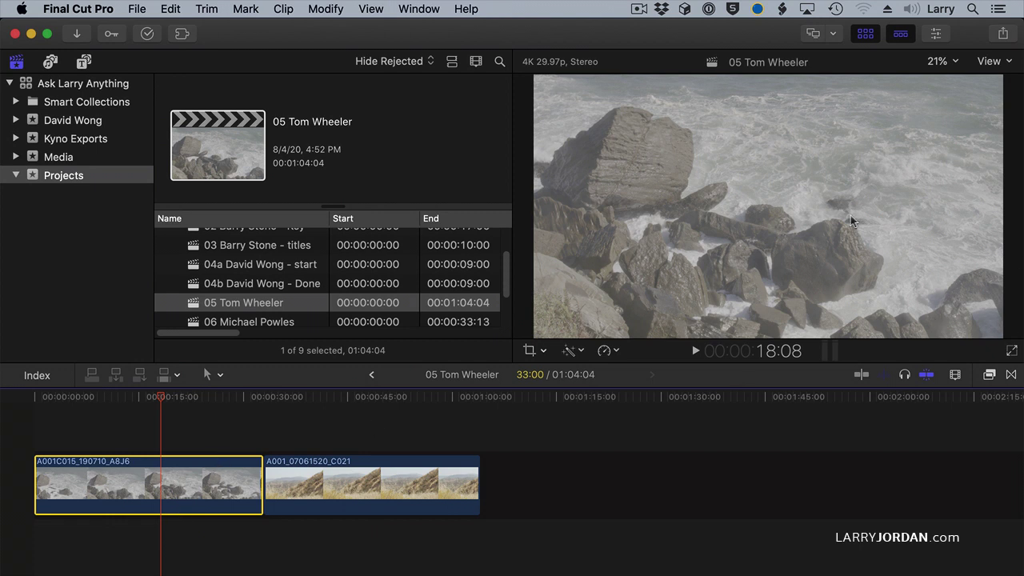
# Step: Show the info inspector for clip A001C015_190710_A8J6 using the General metadata view
pyautogui.click(938, 35)
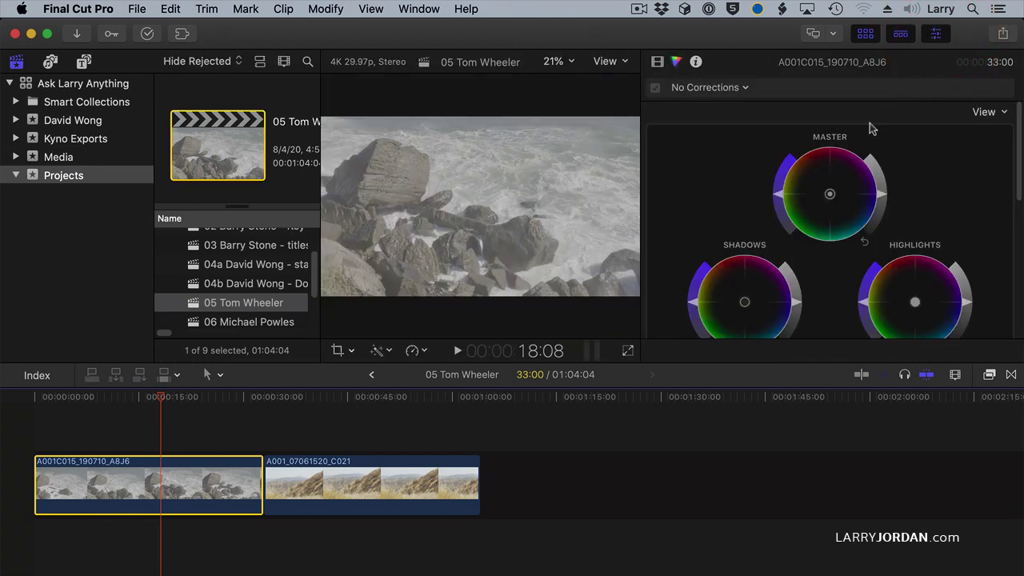
pyautogui.click(695, 62)
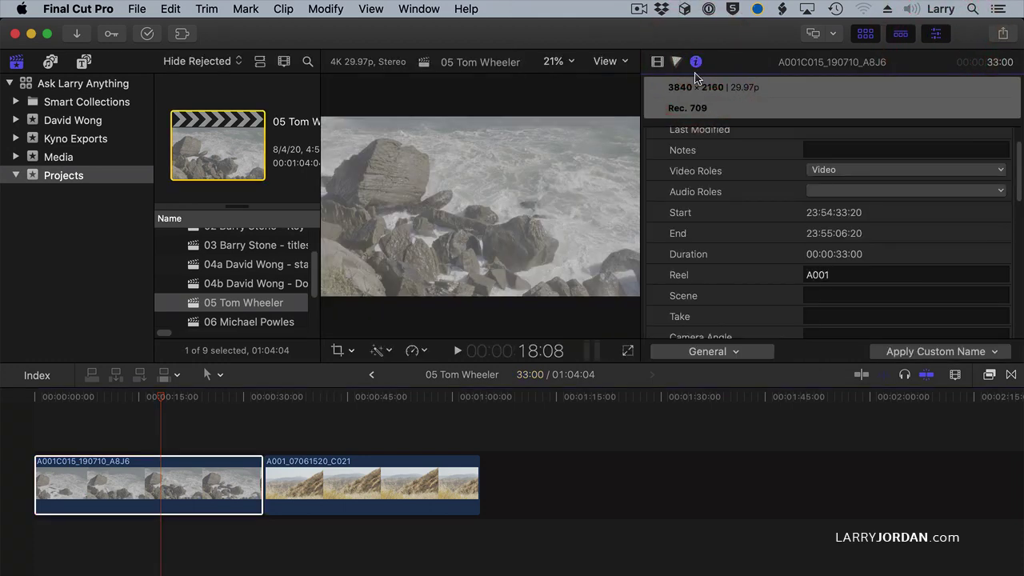
pyautogui.click(739, 353)
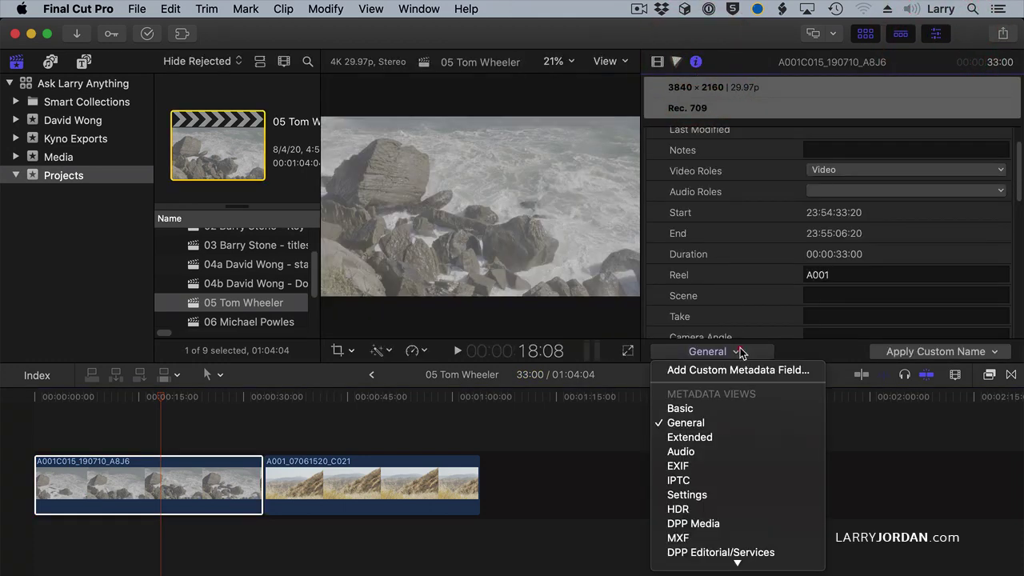
pyautogui.click(735, 422)
# Step: Set the first clip's Camera LUT to the built-in Panasonic V-Log
pyautogui.scroll(-2, 744, 231)
pyautogui.scroll(-1, 744, 230)
pyautogui.scroll(3, 744, 230)
pyautogui.scroll(-5, 744, 230)
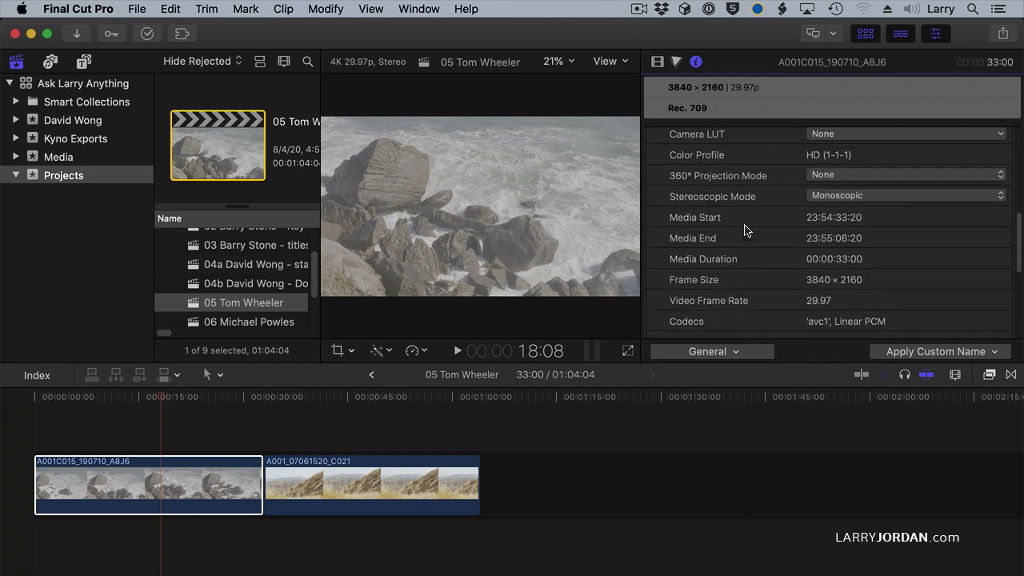
pyautogui.scroll(3, 710, 198)
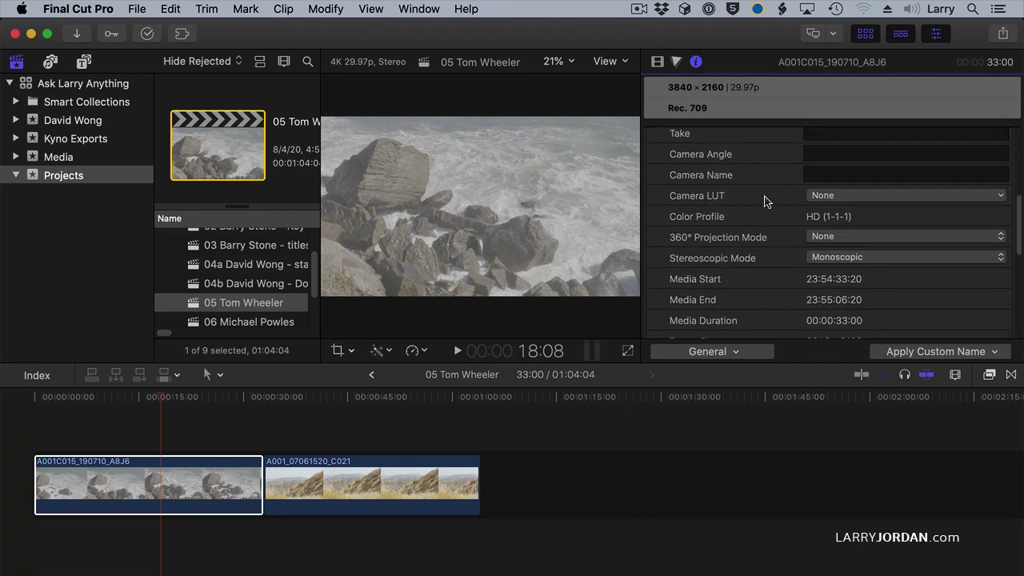
pyautogui.click(835, 199)
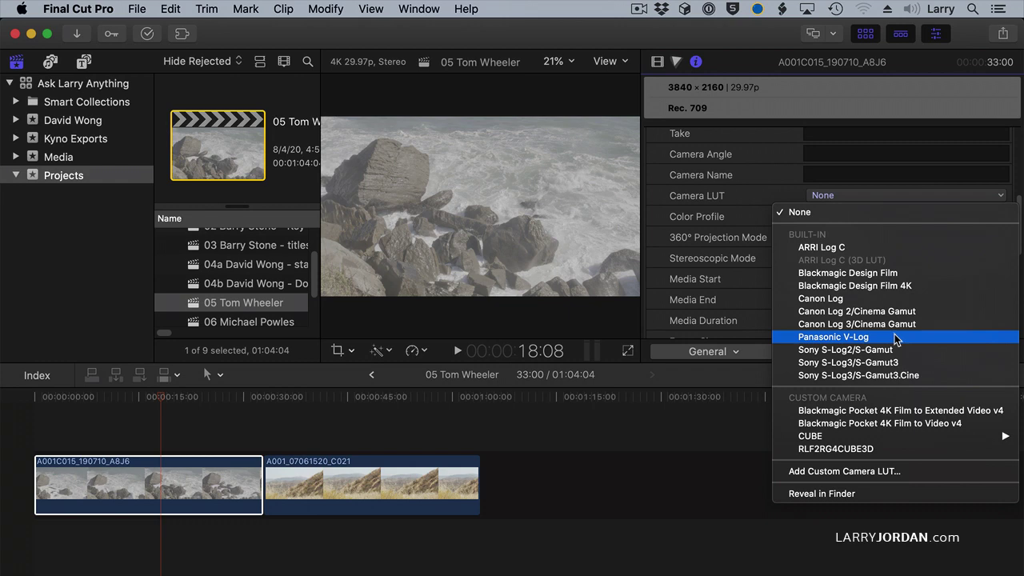
pyautogui.click(896, 338)
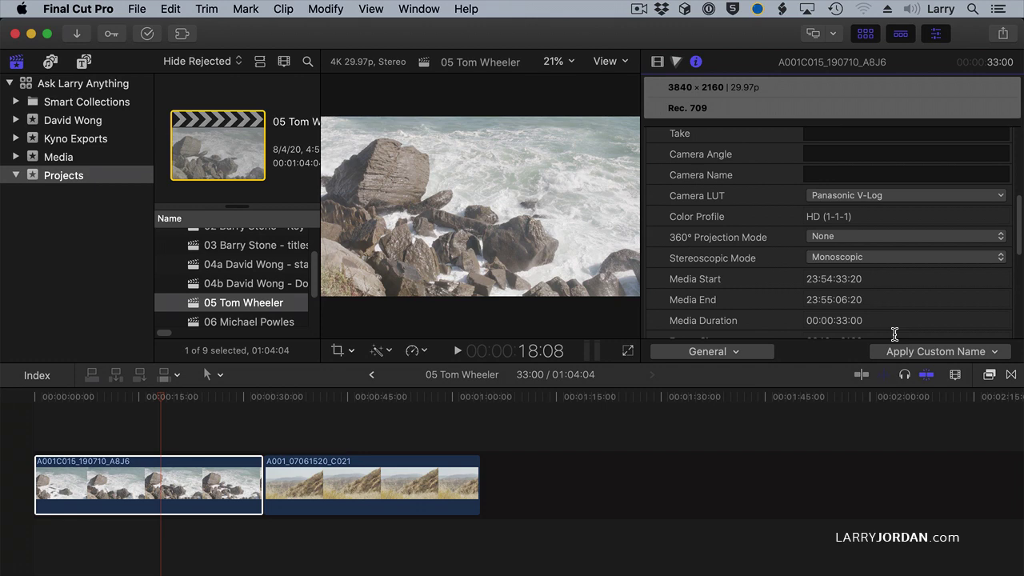
pyautogui.click(405, 398)
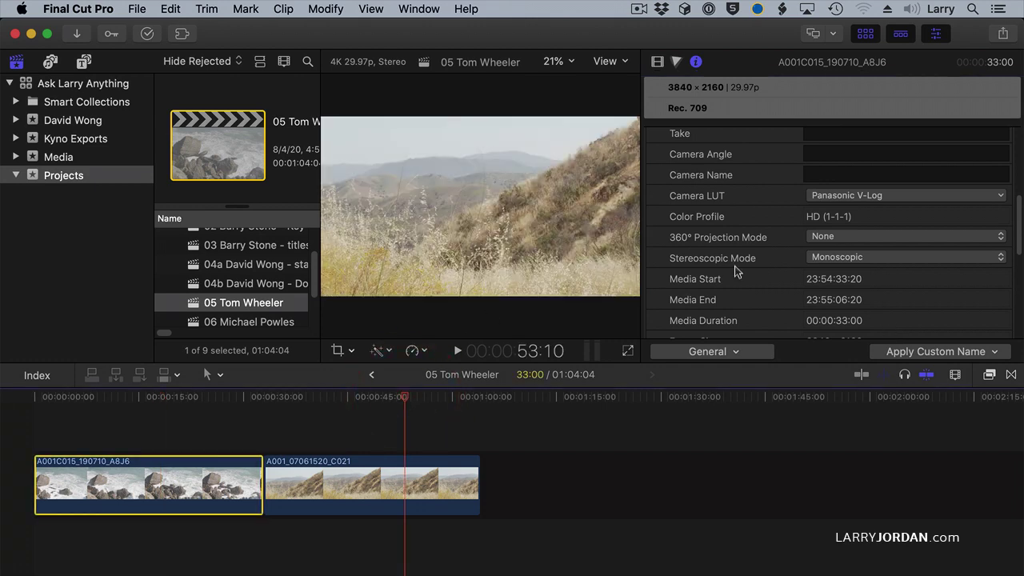
pyautogui.click(848, 197)
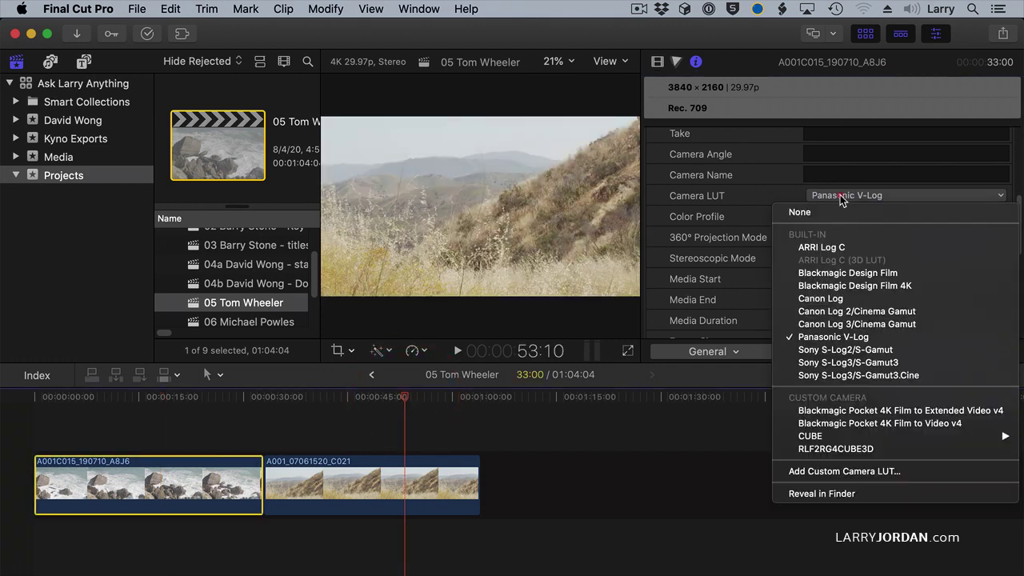
pyautogui.click(835, 285)
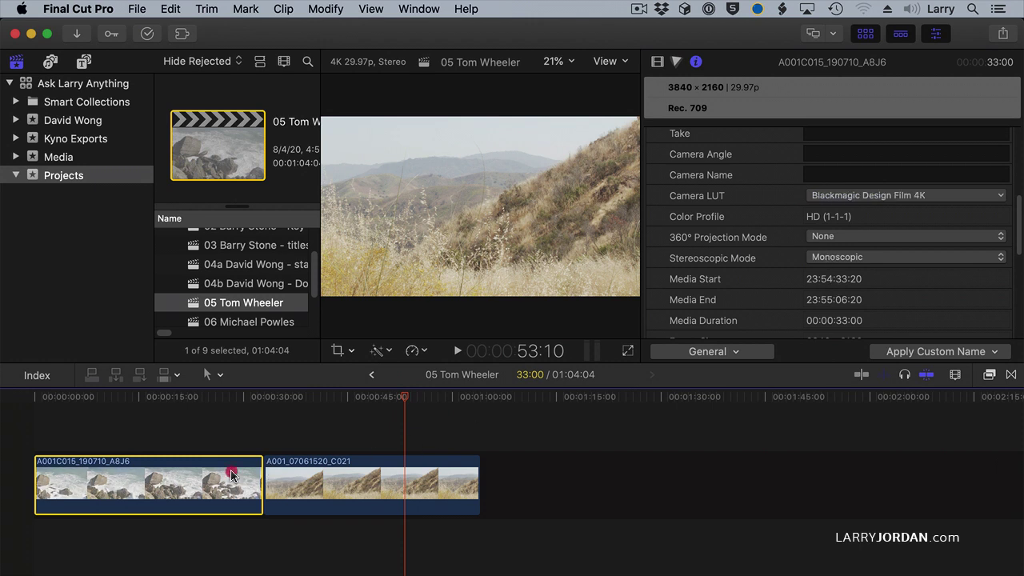
pyautogui.click(826, 199)
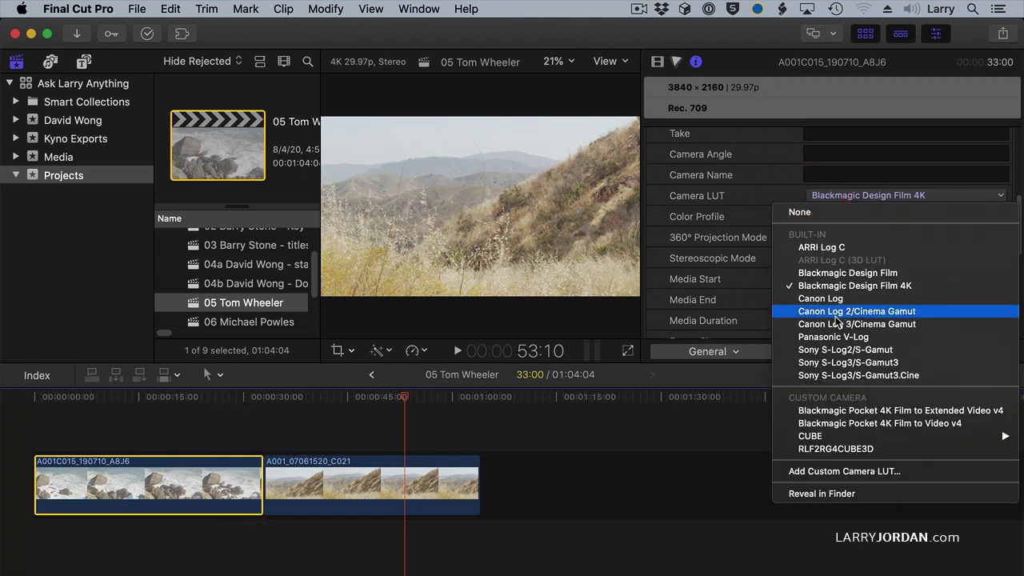
pyautogui.click(827, 337)
# Step: Try the Blackmagic Design Film and Blackmagic Design Film 4K camera LUTs on clip A001_07061520_C021
pyautogui.click(354, 487)
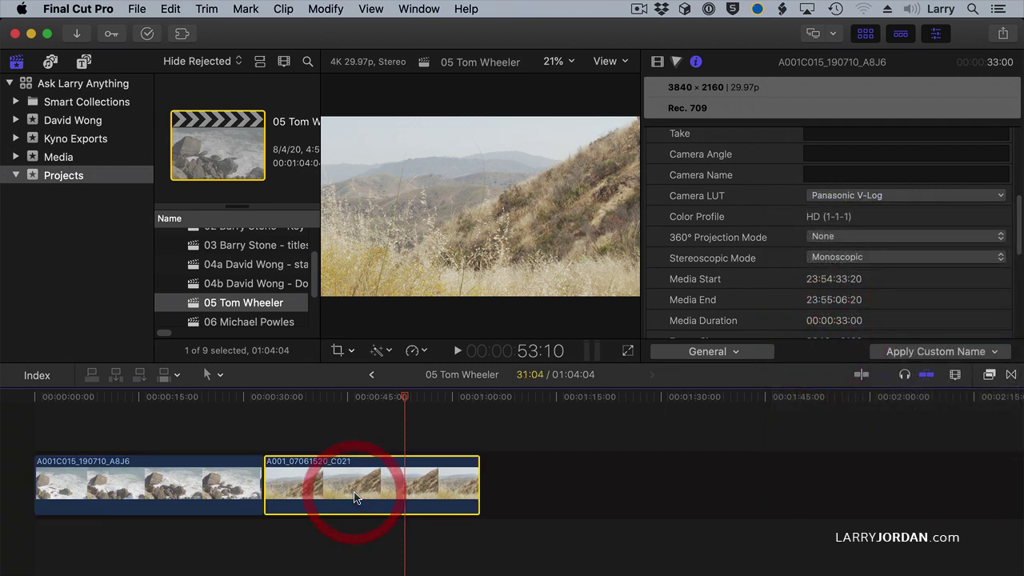
pyautogui.click(831, 198)
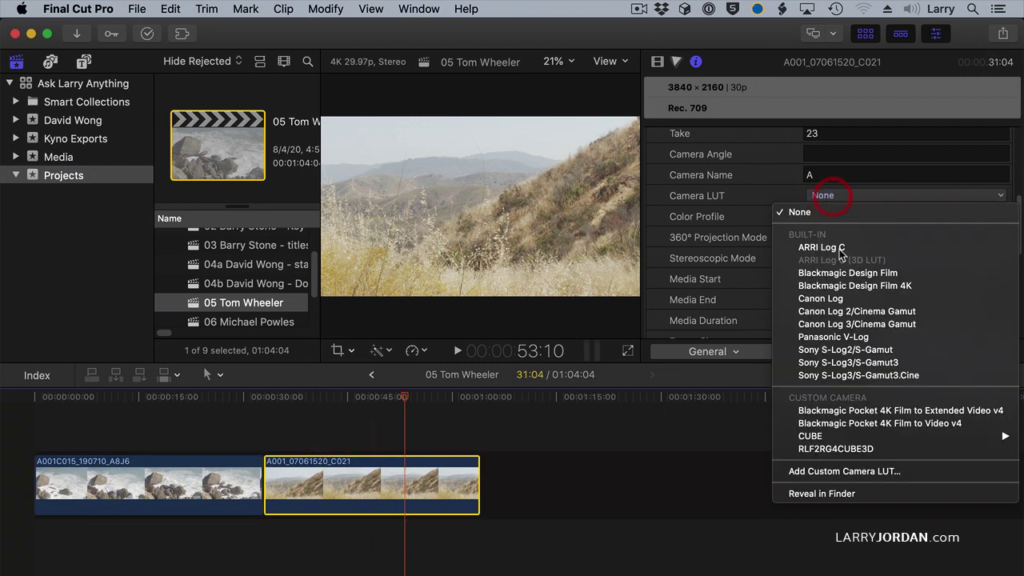
pyautogui.click(840, 273)
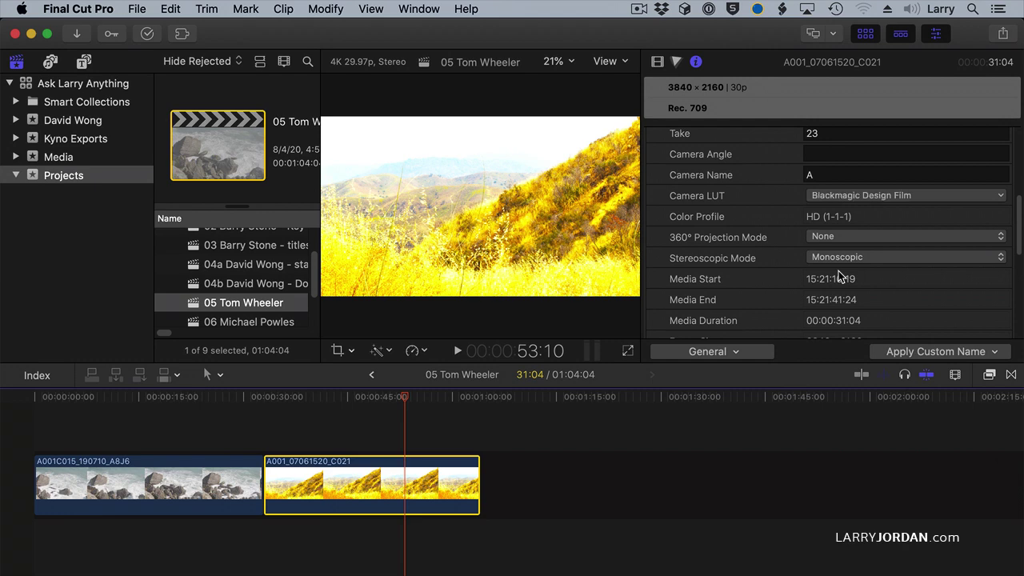
pyautogui.click(846, 200)
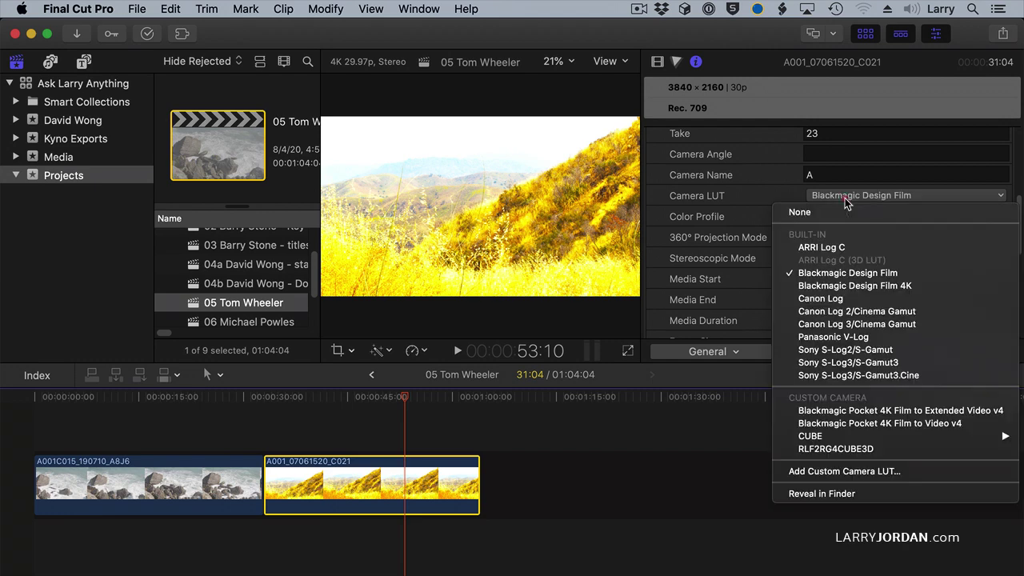
pyautogui.click(841, 286)
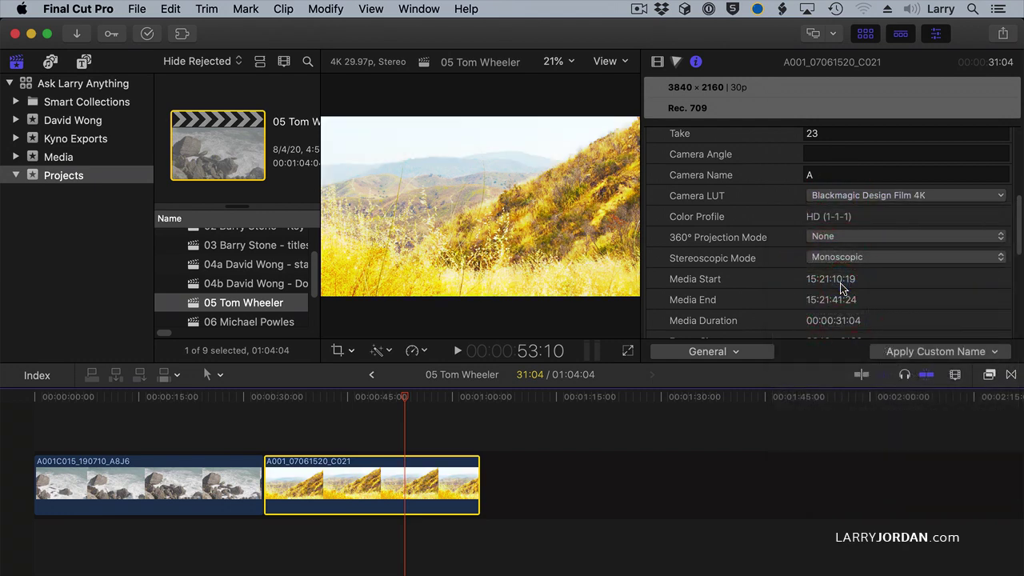
# Step: Apply the custom camera LUT RLF2RG4CUBE3D to clip A001_07061520_C021, comparing it against None
pyautogui.click(853, 197)
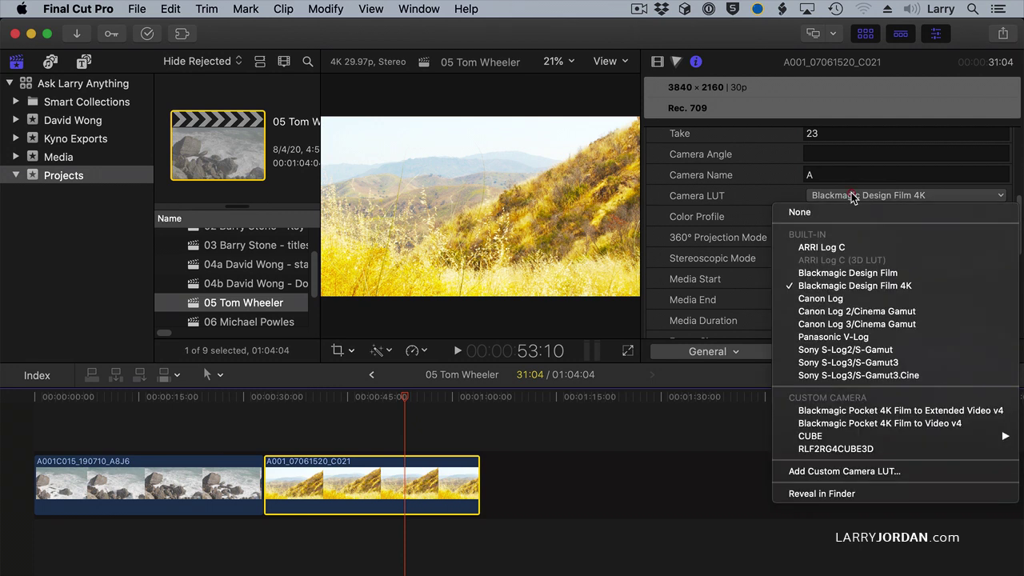
pyautogui.click(870, 447)
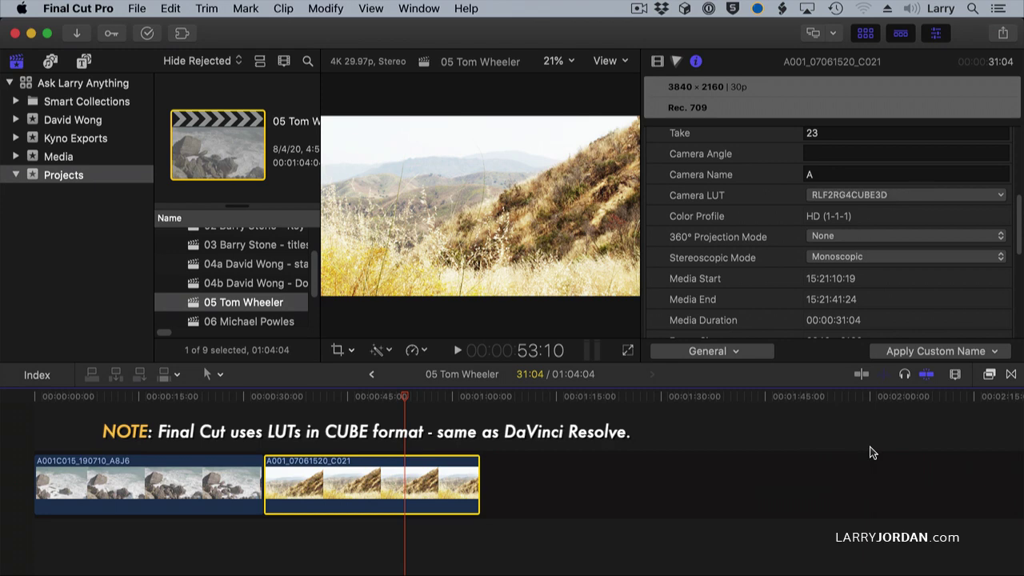
pyautogui.click(861, 199)
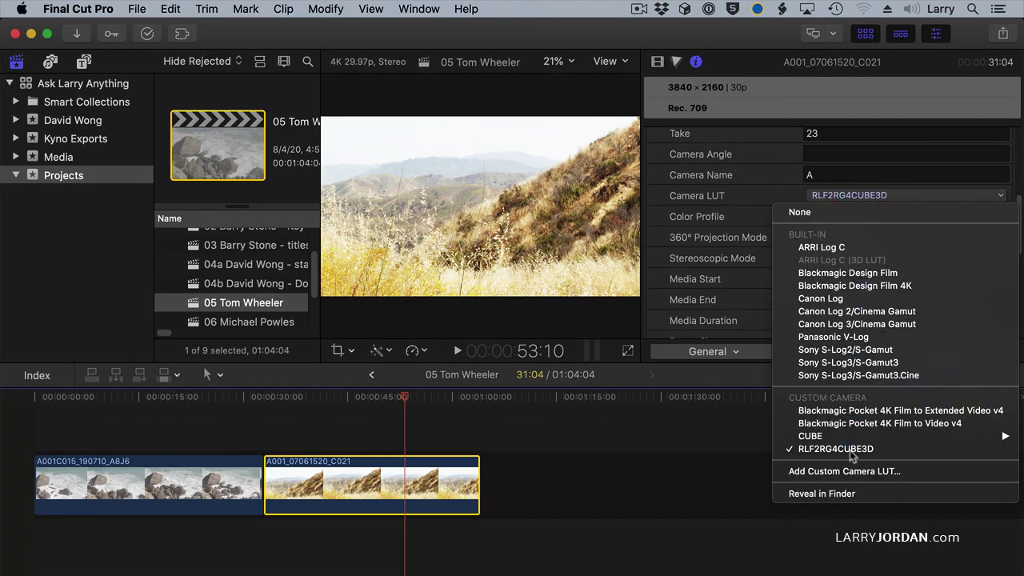
pyautogui.click(808, 212)
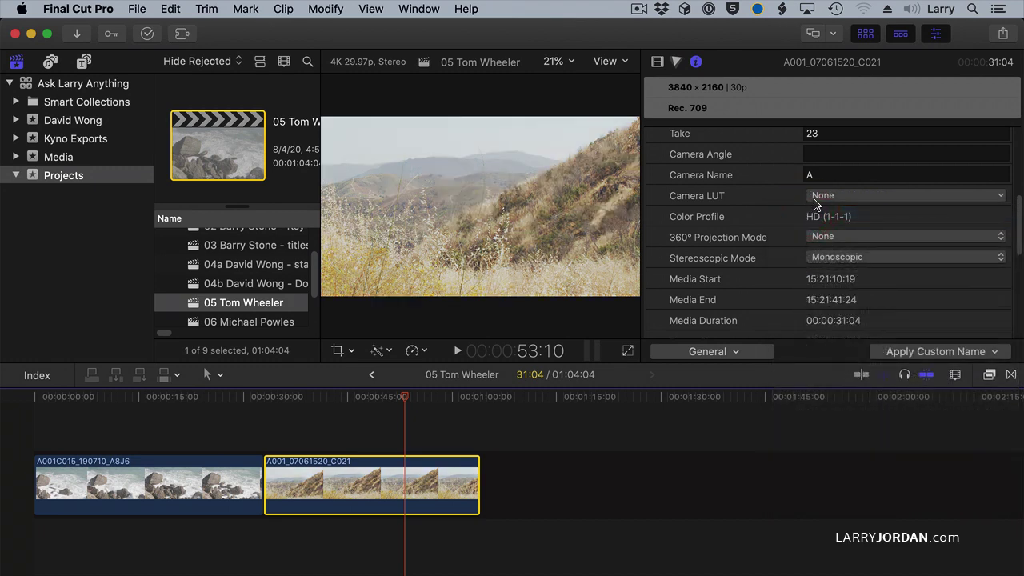
pyautogui.click(821, 200)
pyautogui.click(872, 449)
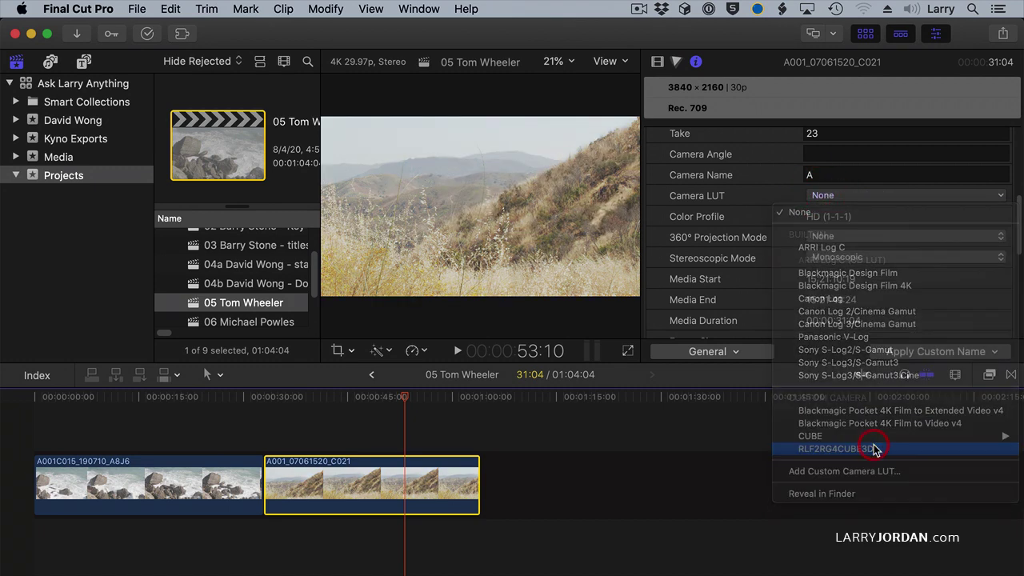
# Step: Reveal the custom camera LUT file in Finder, examine the folder path of Camera LUTs, and return to Final Cut Pro
pyautogui.click(869, 201)
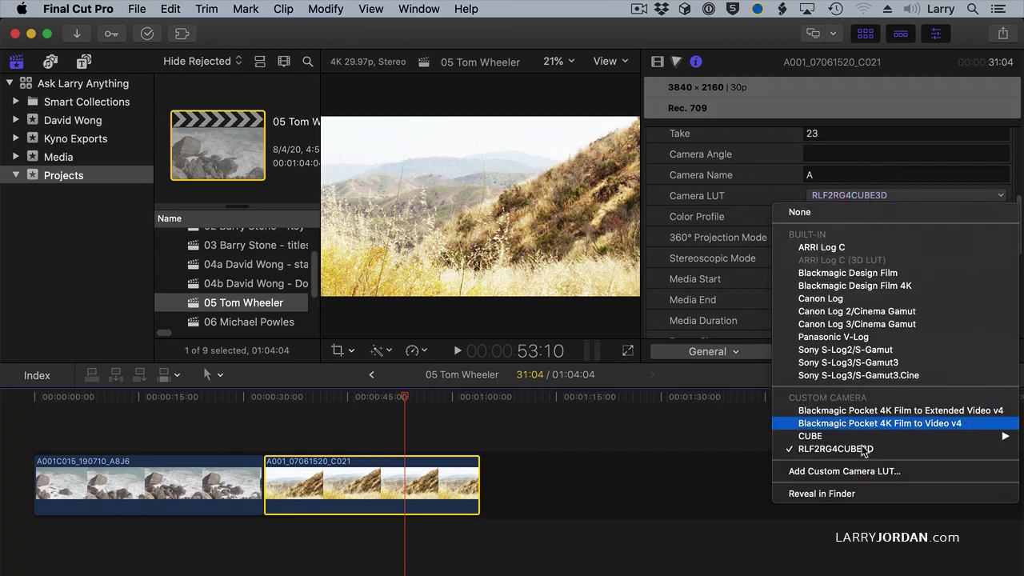
pyautogui.click(854, 495)
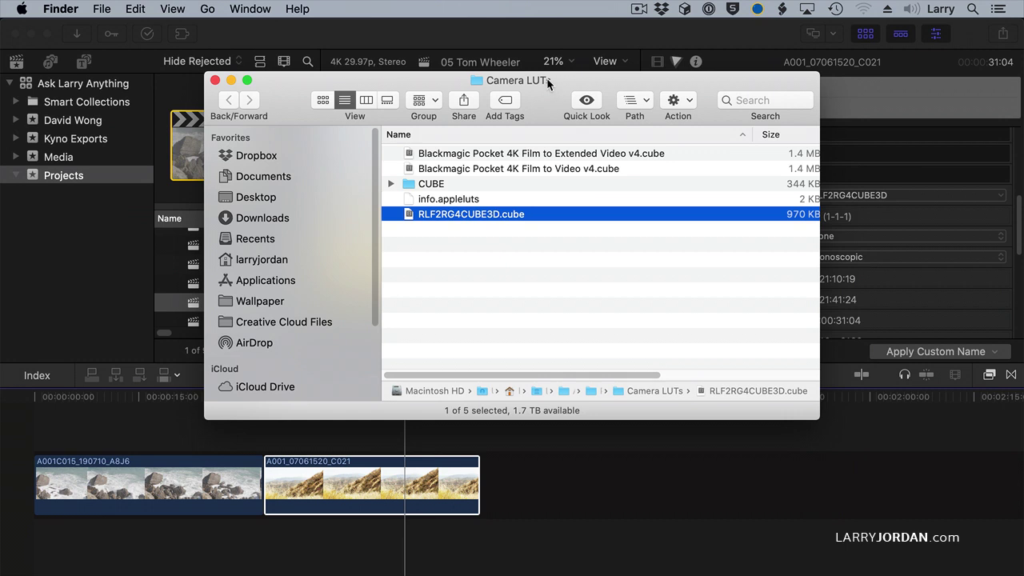
pyautogui.keyDown('super'); pyautogui.click(549, 83); pyautogui.keyUp('super')
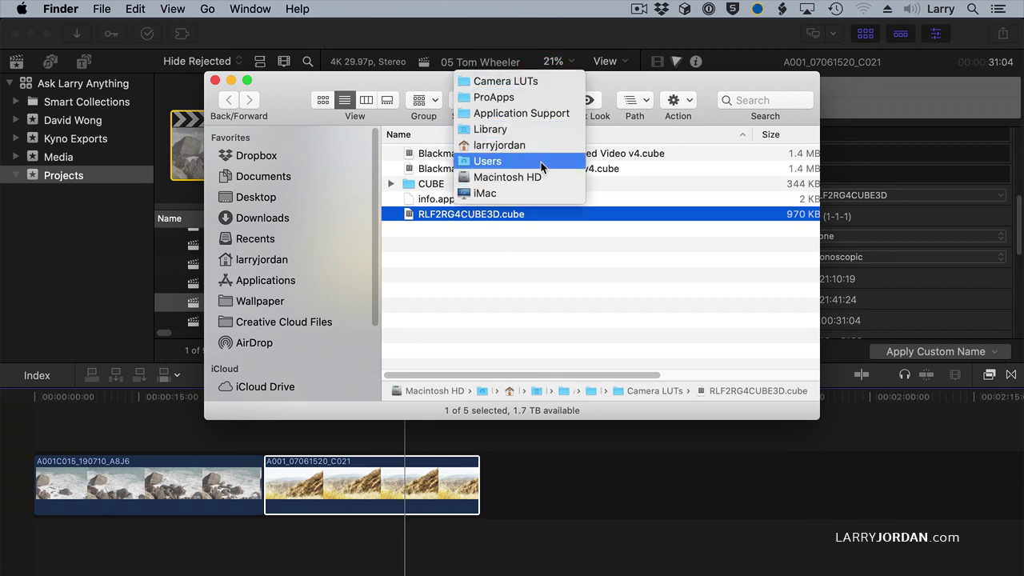
pyautogui.click(559, 86)
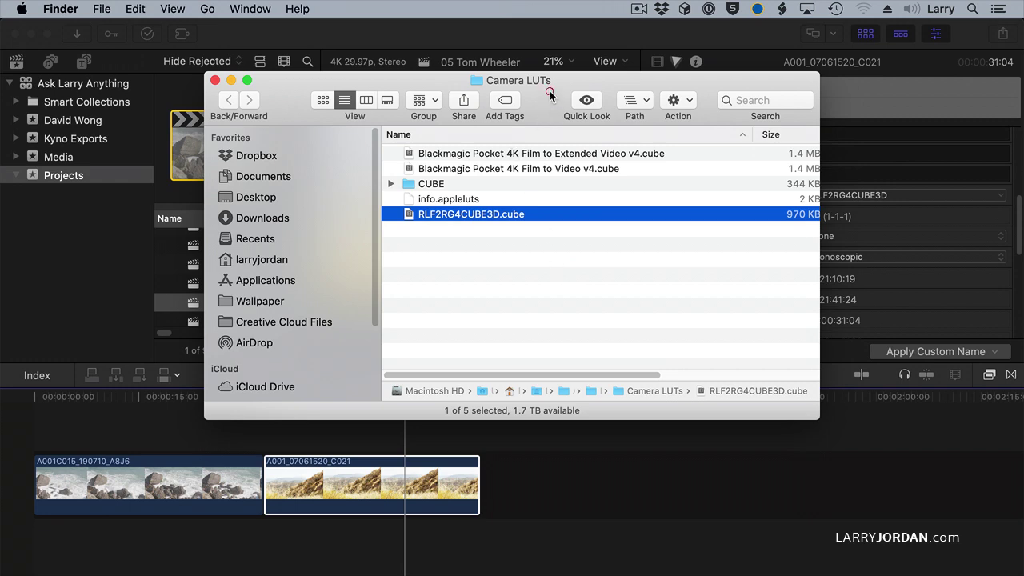
pyautogui.press('super+w')
pyautogui.click(886, 196)
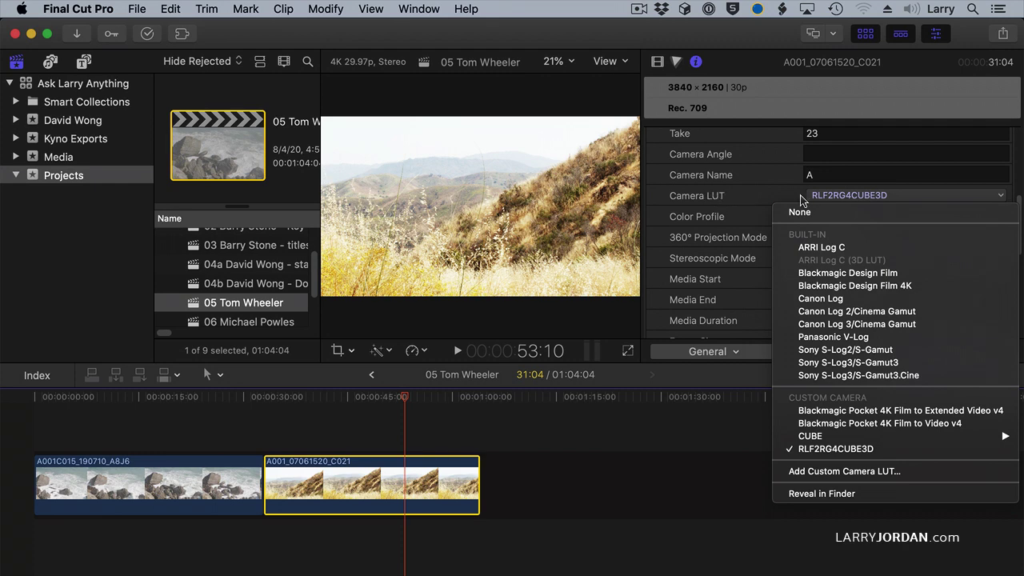
# Step: Place the playhead at 19:02 in clip A001C015_190710_A8J6 and show that clip's color correction controls
pyautogui.click(168, 405)
pyautogui.click(168, 405)
pyautogui.click(141, 466)
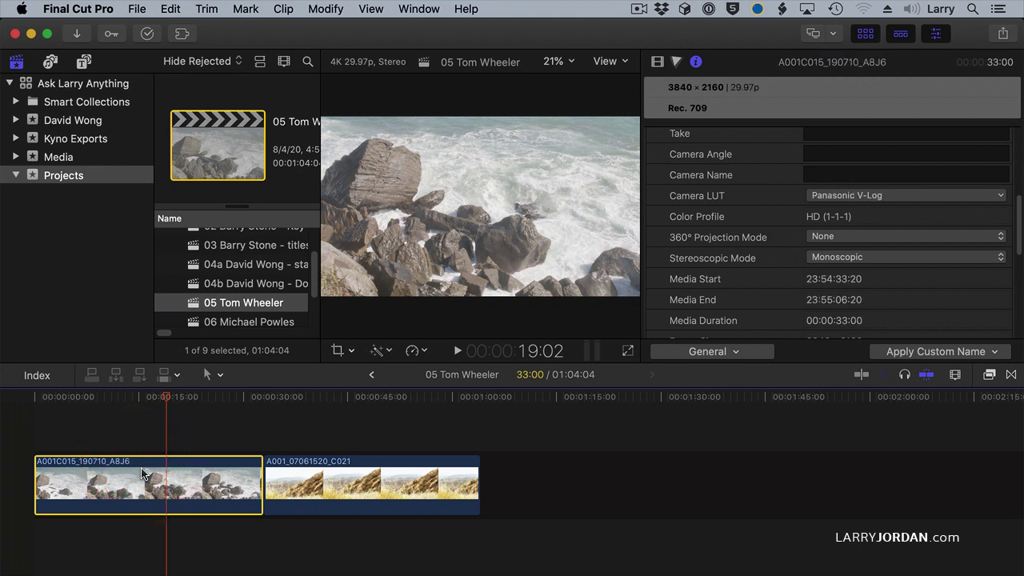
pyautogui.click(677, 64)
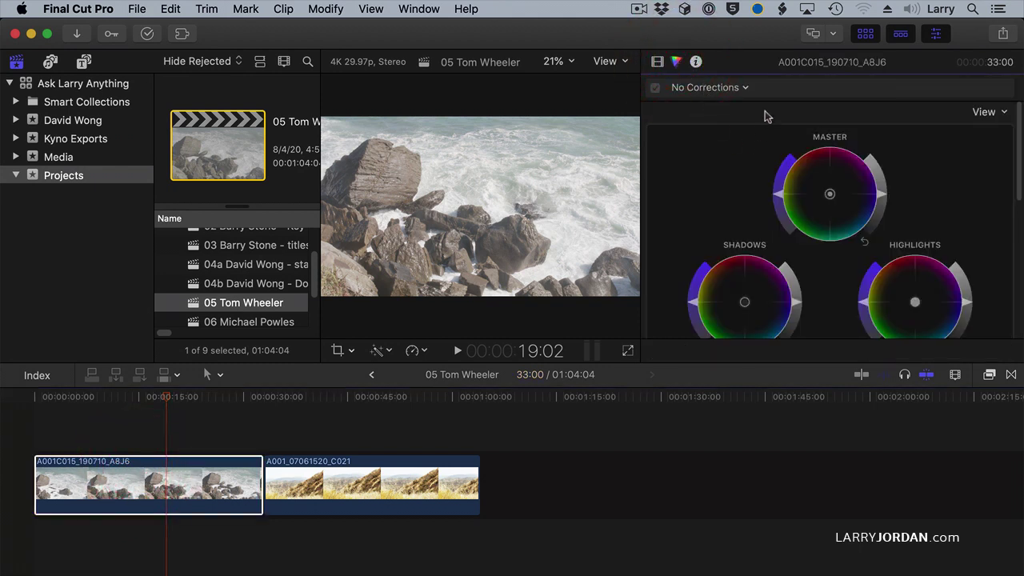
# Step: Expand the inspector to full height and replace the browser with the video scopes
pyautogui.doubleClick(769, 71)
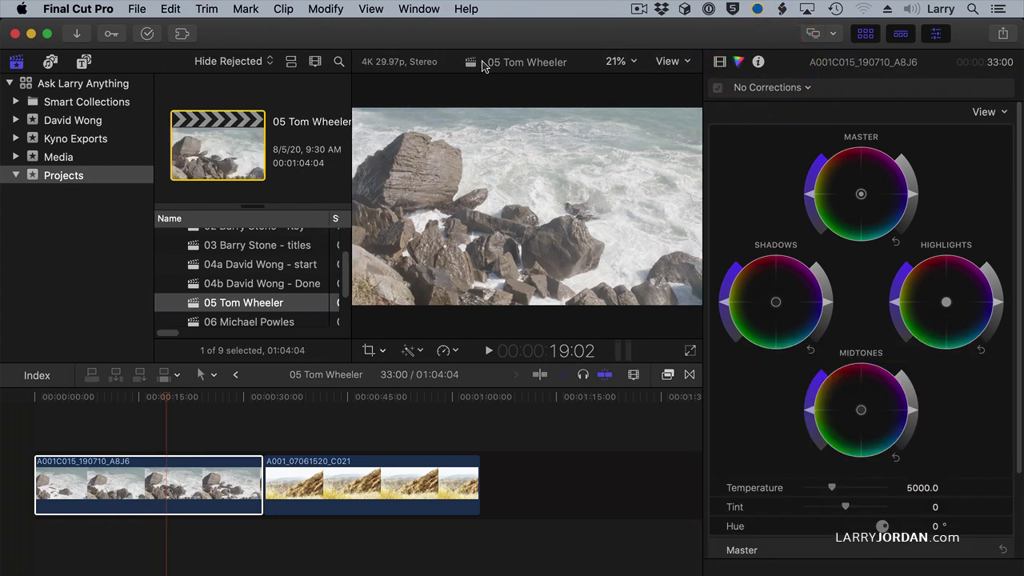
pyautogui.press('ctrl+super+1')
pyautogui.press('super+7')
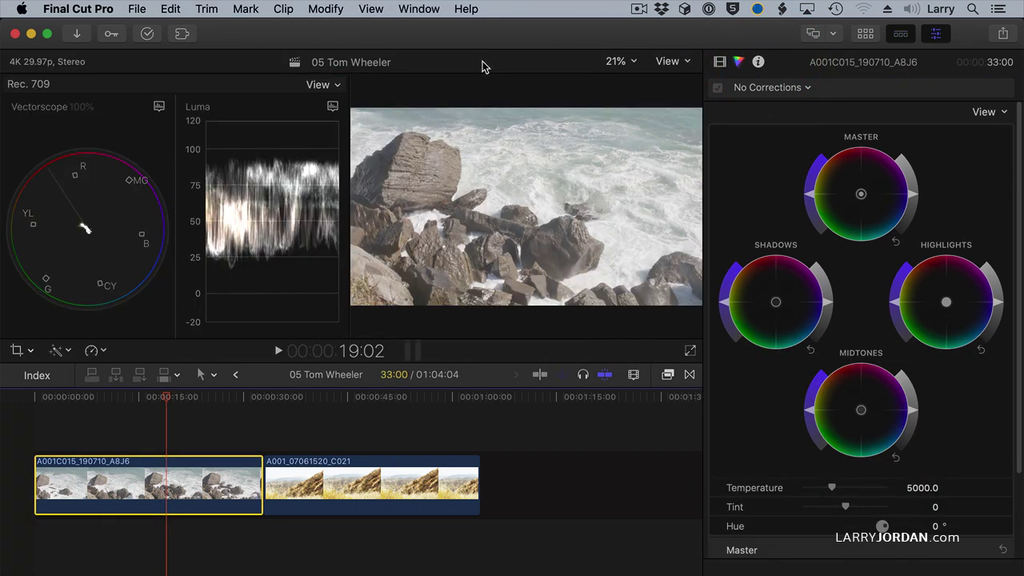
# Step: Darken the clip's shadows and midtones and slightly brighten its highlights with the color wheels, comparing the image with and without the correction
pyautogui.click(827, 322)
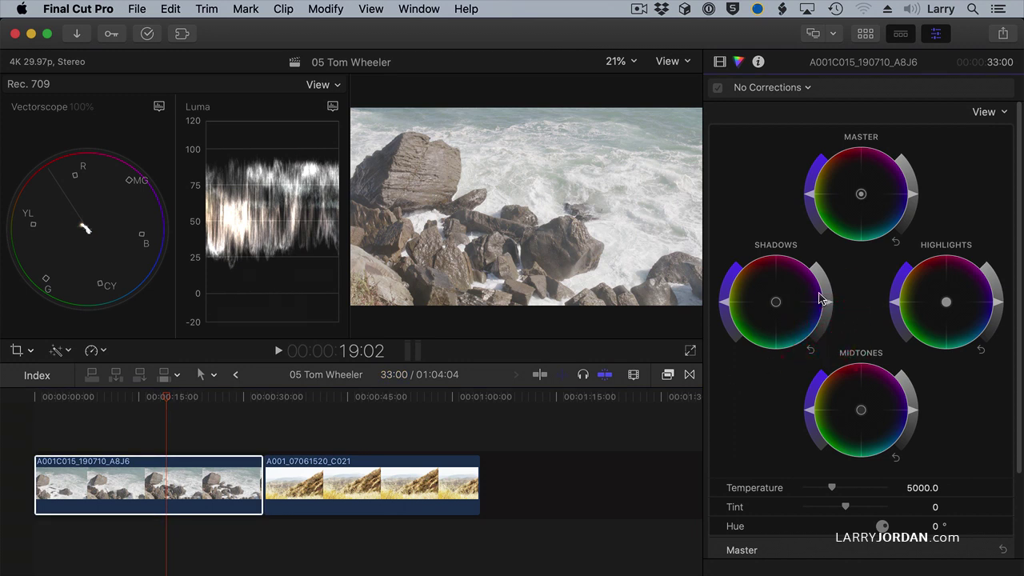
pyautogui.moveTo(827, 302); pyautogui.dragTo(821, 328)
pyautogui.moveTo(995, 302); pyautogui.dragTo(998, 295)
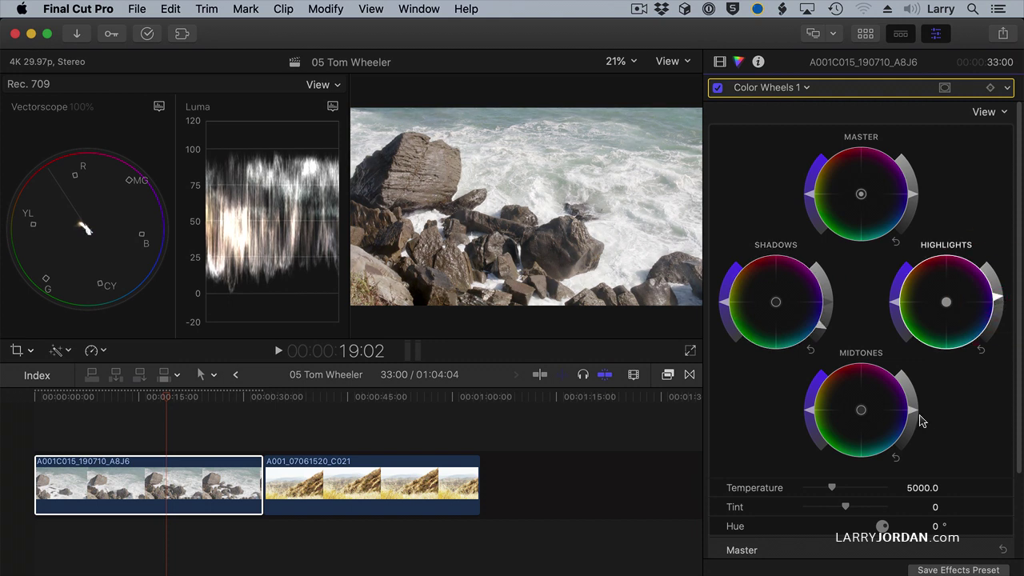
pyautogui.moveTo(909, 424); pyautogui.dragTo(899, 442)
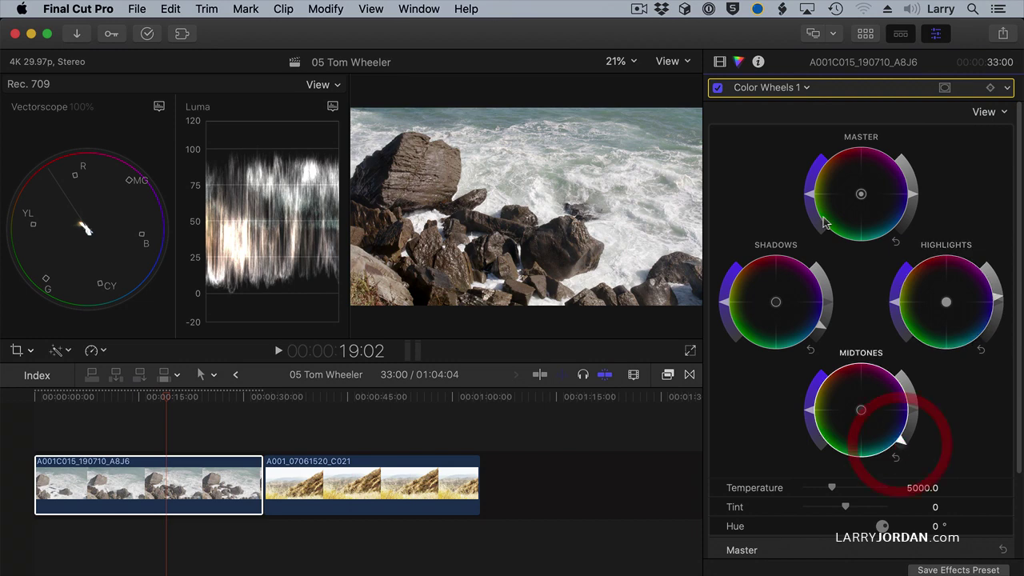
pyautogui.click(717, 88)
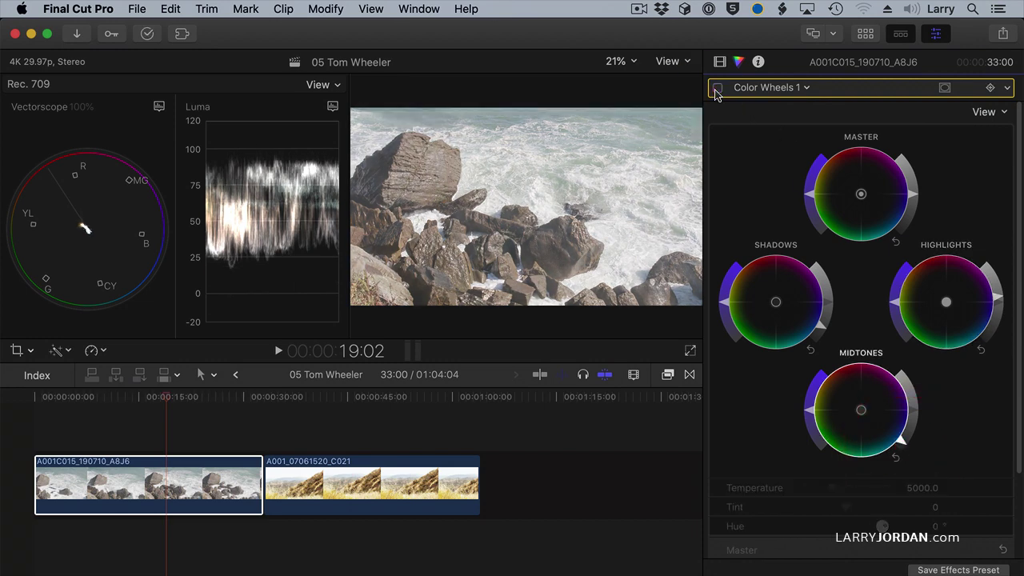
pyautogui.click(717, 88)
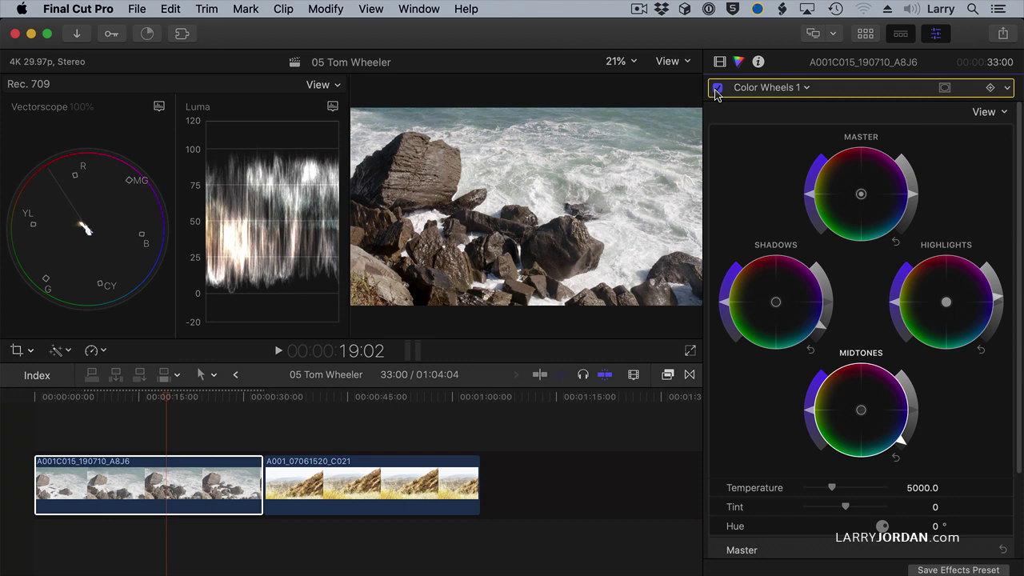
# Step: Place the playhead at 50:14 and slightly reduce the master saturation of clip A001_07061520_C021 with the color wheels
pyautogui.click(385, 397)
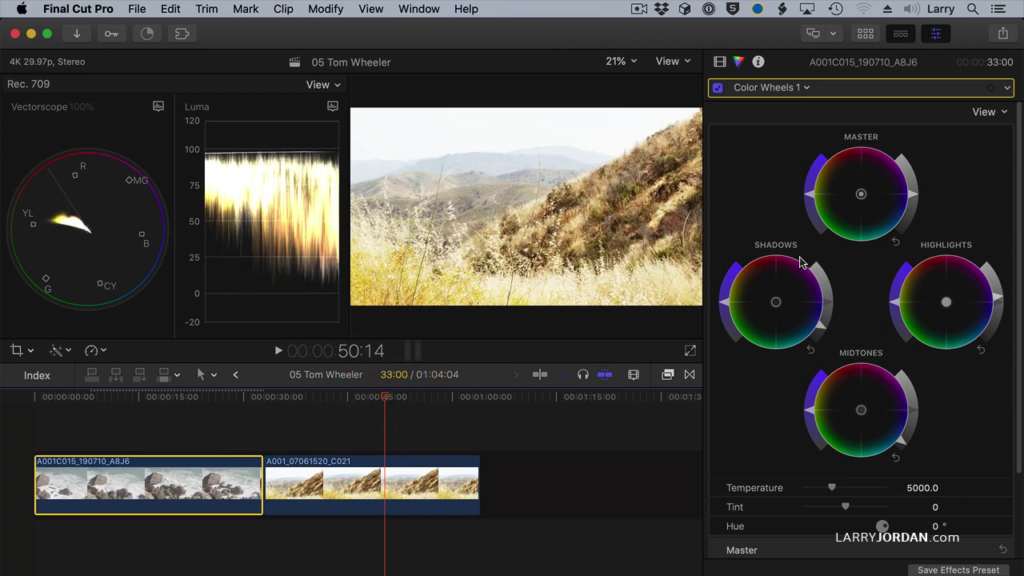
pyautogui.click(438, 491)
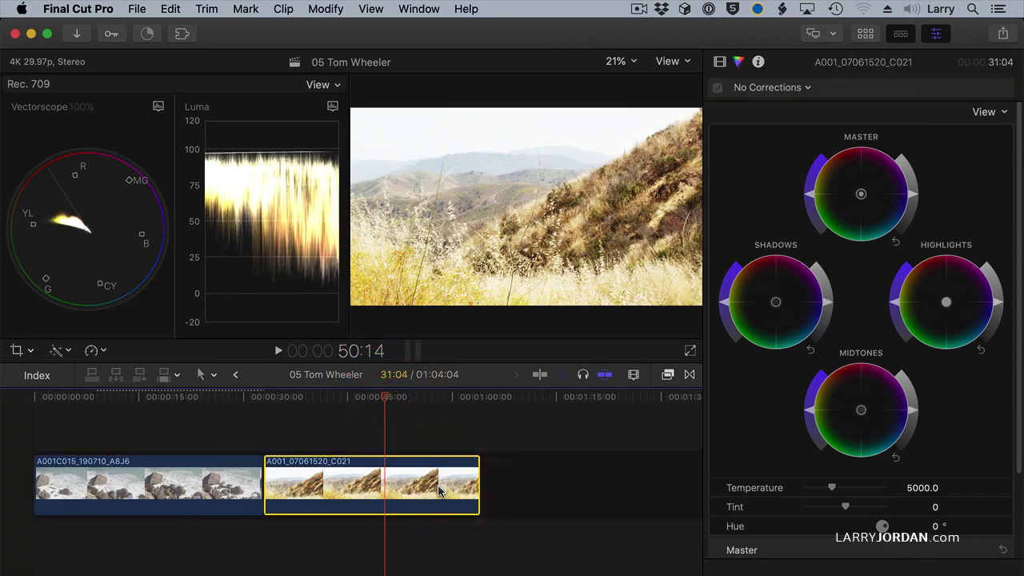
pyautogui.moveTo(807, 201); pyautogui.dragTo(810, 208)
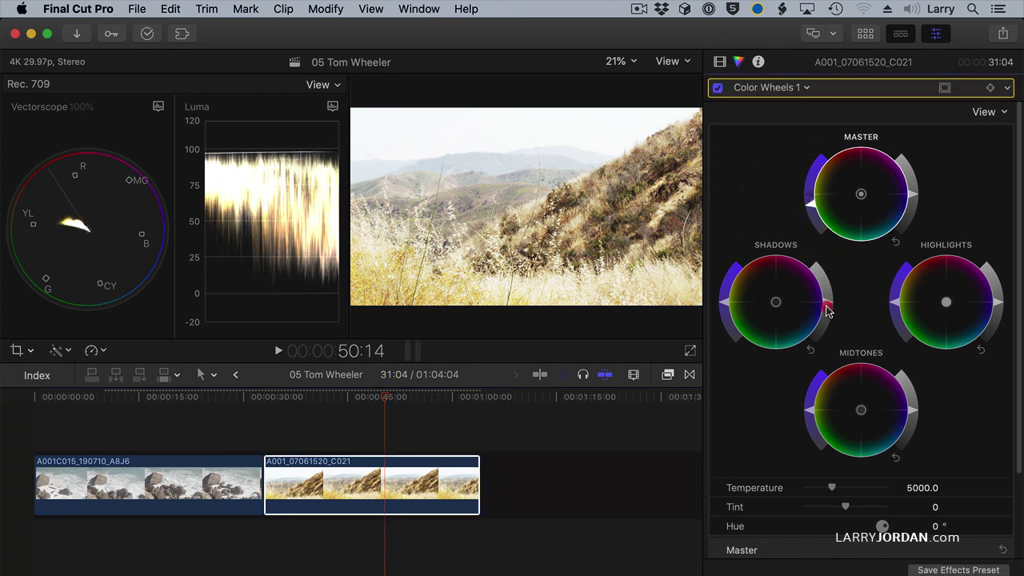
# Step: Darken the hillside clip's midtones strongly, lift its shadows slightly above neutral, and leave its highlights near neutral brightness
pyautogui.click(823, 309)
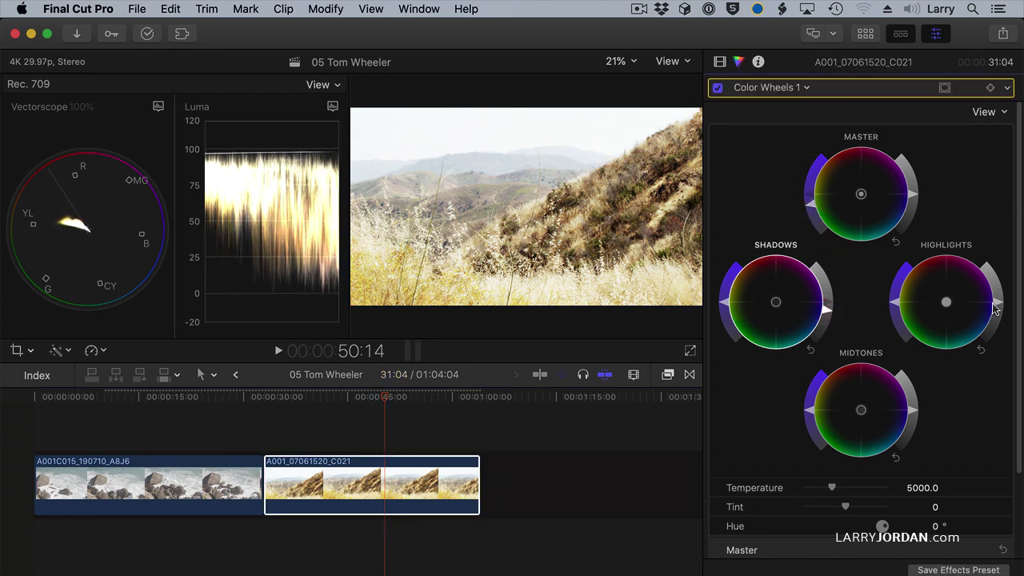
pyautogui.moveTo(997, 309)
pyautogui.mouseDown()
pyautogui.moveTo(997, 320)
pyautogui.moveTo(998, 306)
pyautogui.mouseUp()
pyautogui.moveTo(913, 412); pyautogui.dragTo(839, 484)
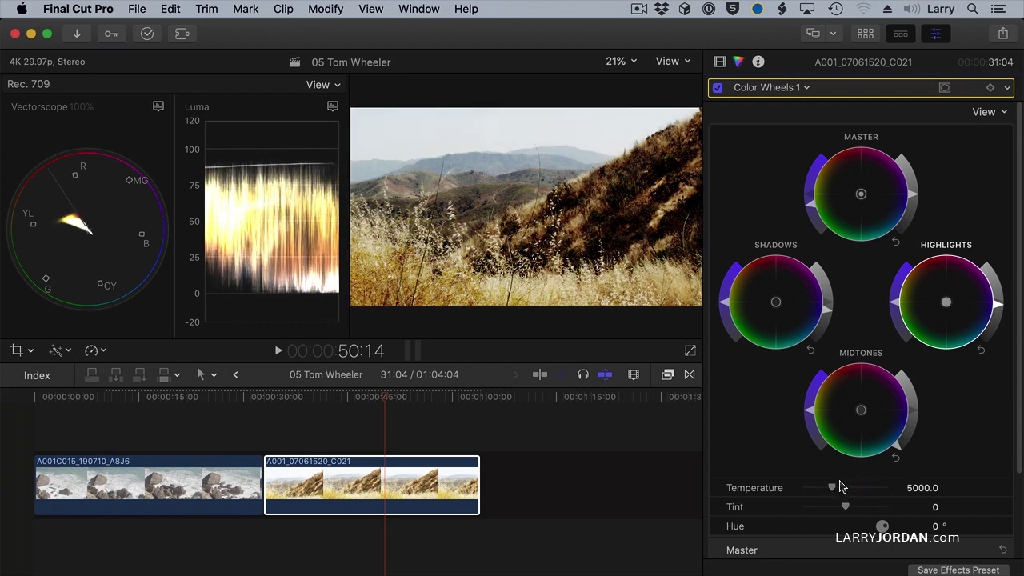
pyautogui.moveTo(826, 318); pyautogui.dragTo(835, 292)
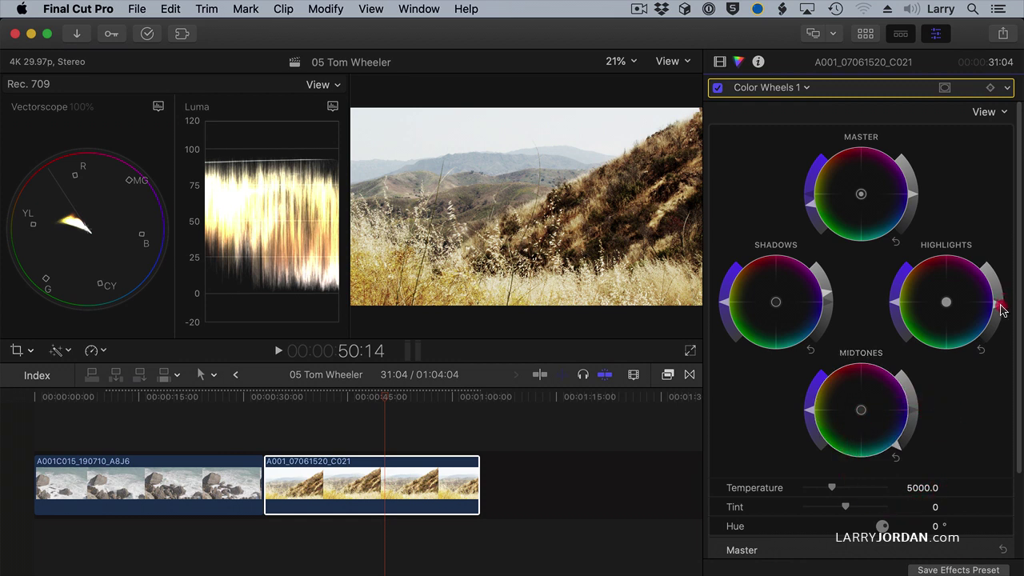
pyautogui.moveTo(999, 301); pyautogui.dragTo(999, 299)
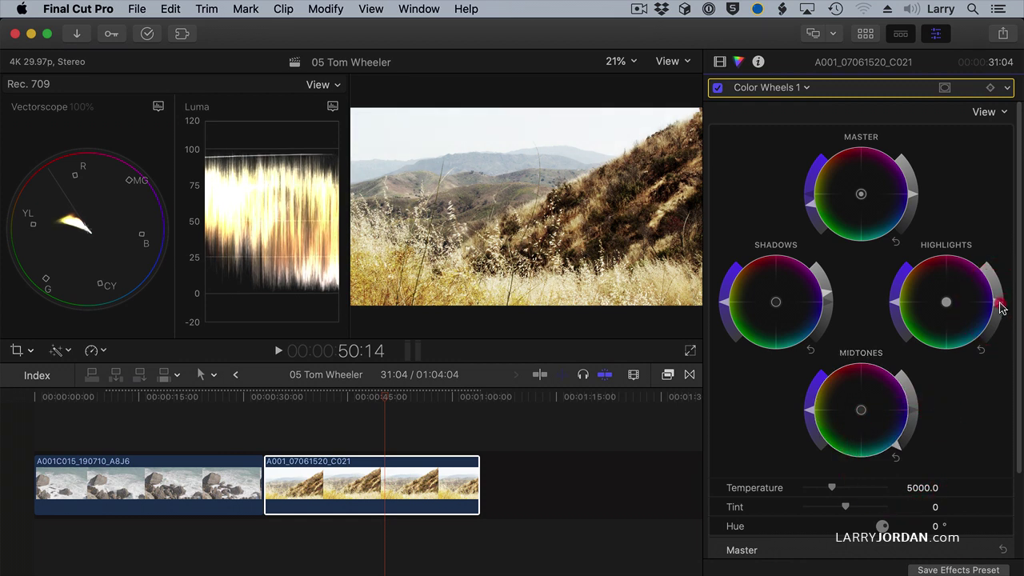
# Step: Compare the hillside clip with and without the Color Wheels 1 correction, leaving the correction enabled
pyautogui.click(719, 91)
pyautogui.click(718, 91)
pyautogui.click(718, 92)
pyautogui.click(719, 91)
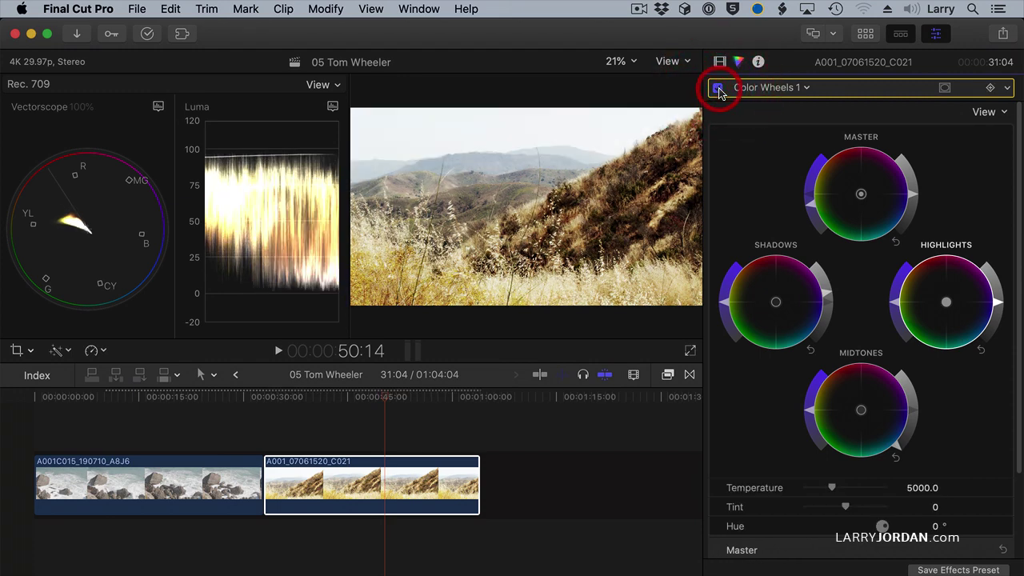